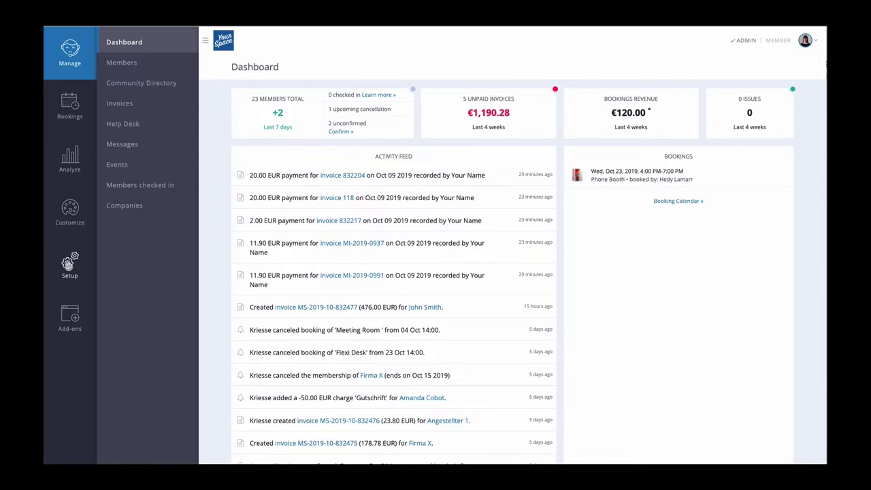
# Go to Setup > Privacy to view the privacy policy and data processing agreement status
pyautogui.click(68, 265)
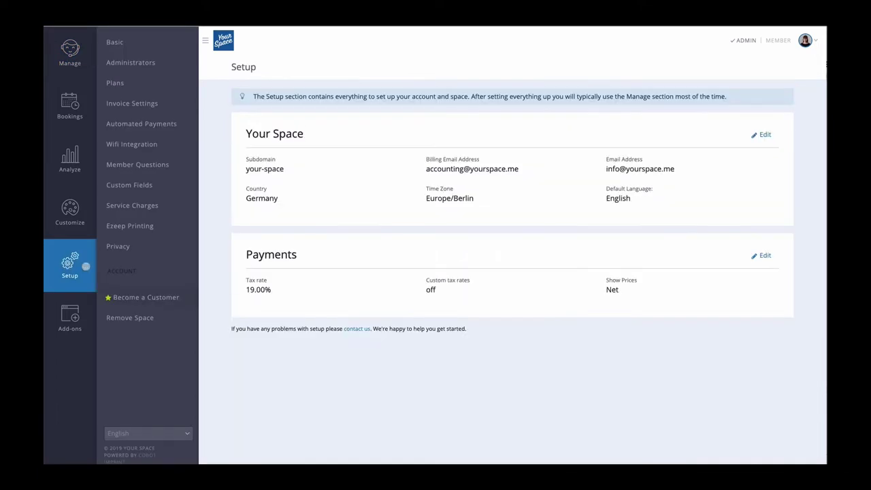
pyautogui.click(128, 244)
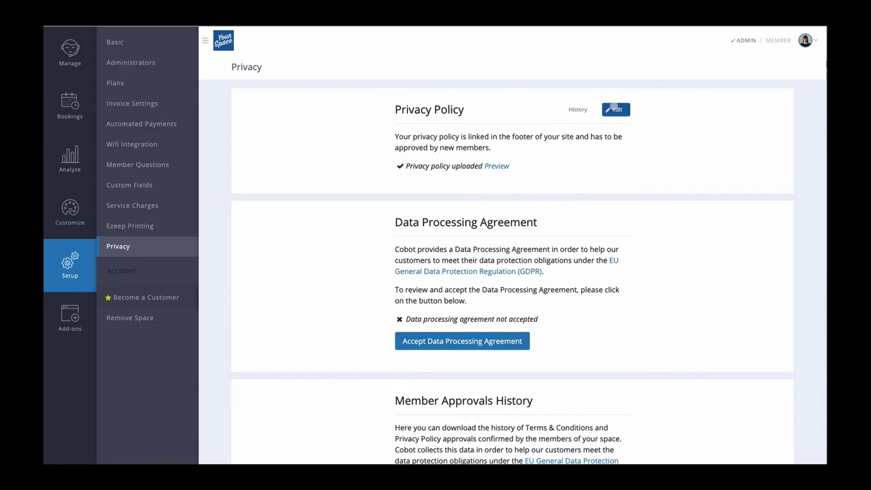
# Edit the privacy policy, toggling bold on the Personal Data heading and back off
pyautogui.click(615, 109)
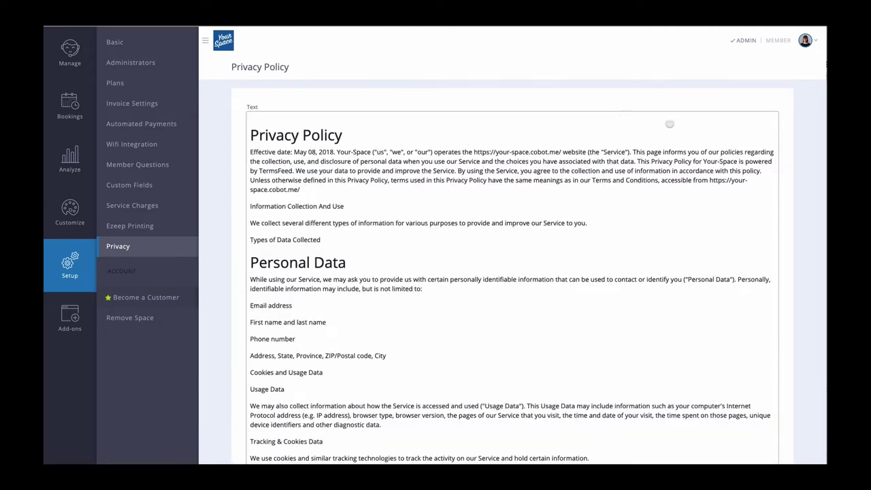
pyautogui.scroll(-1, 670, 124)
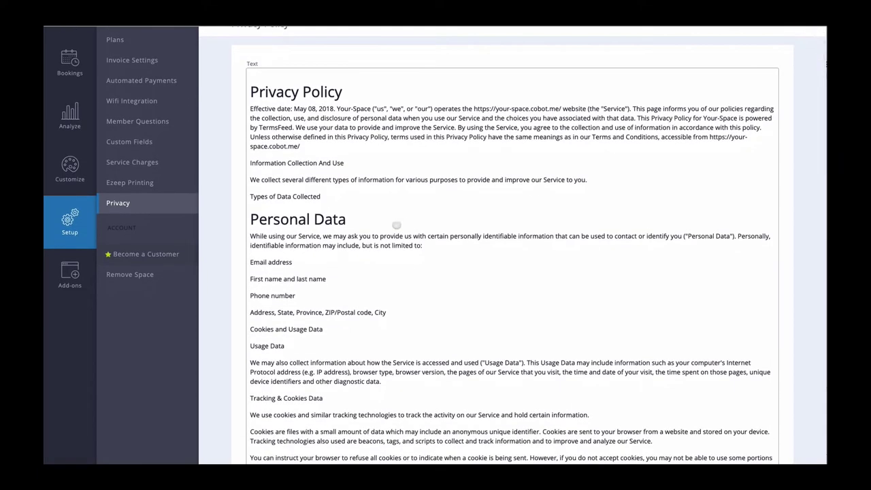
pyautogui.moveTo(347, 219); pyautogui.dragTo(249, 220)
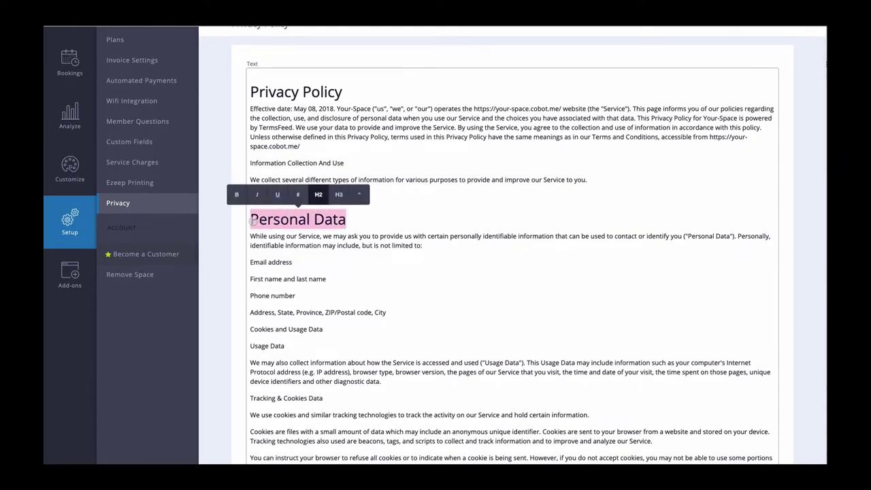
pyautogui.click(240, 196)
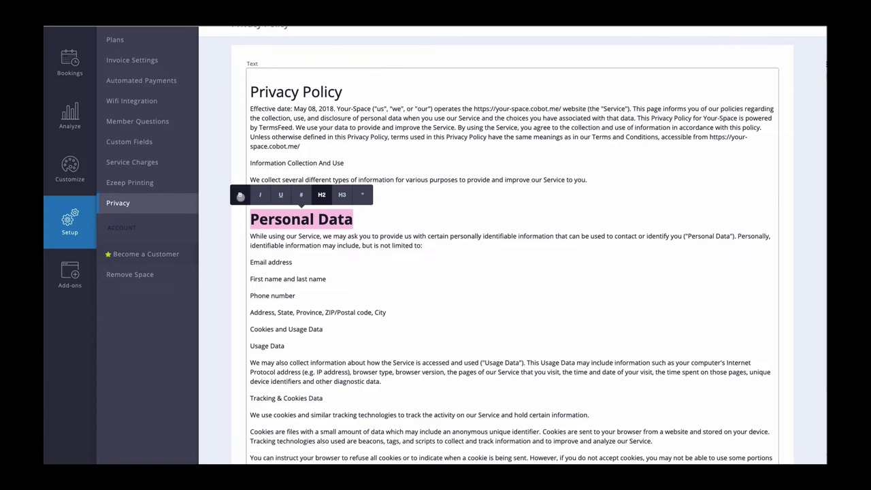
pyautogui.click(241, 195)
pyautogui.click(361, 212)
pyautogui.scroll(-2, 362, 212)
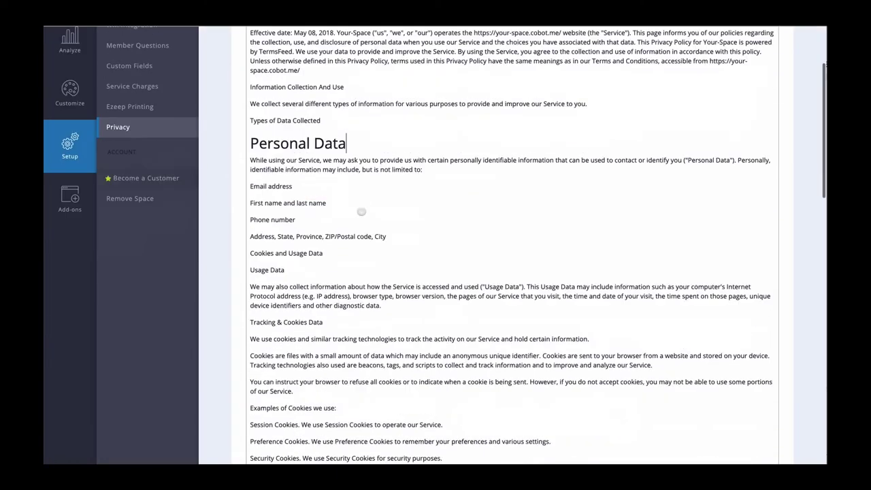
pyautogui.scroll(-20, 362, 212)
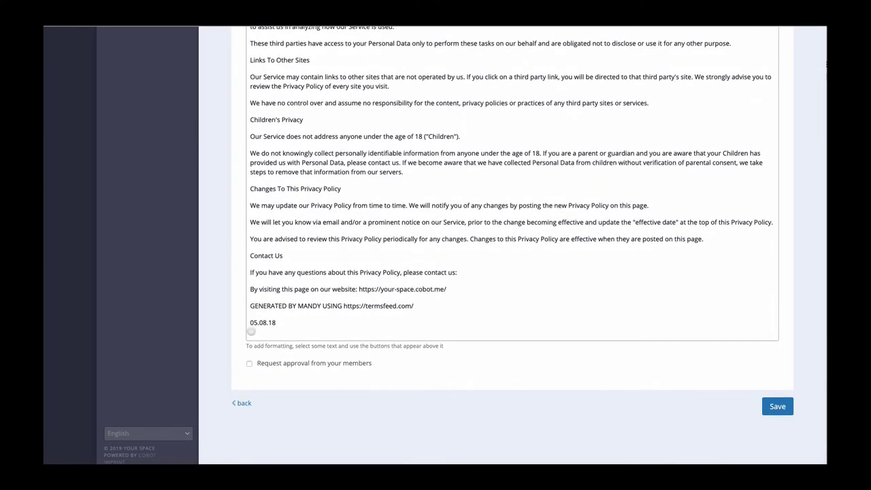
# Request approval from members, save the privacy policy, and view its history
pyautogui.click(250, 362)
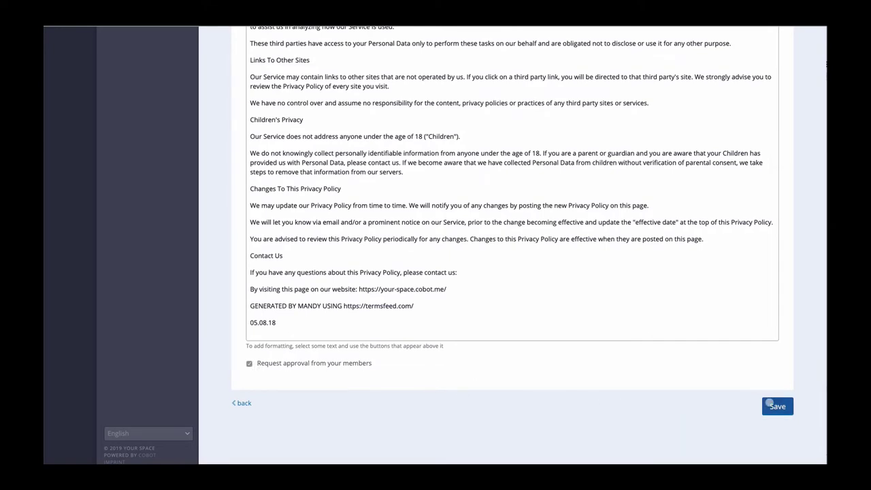
pyautogui.click(770, 404)
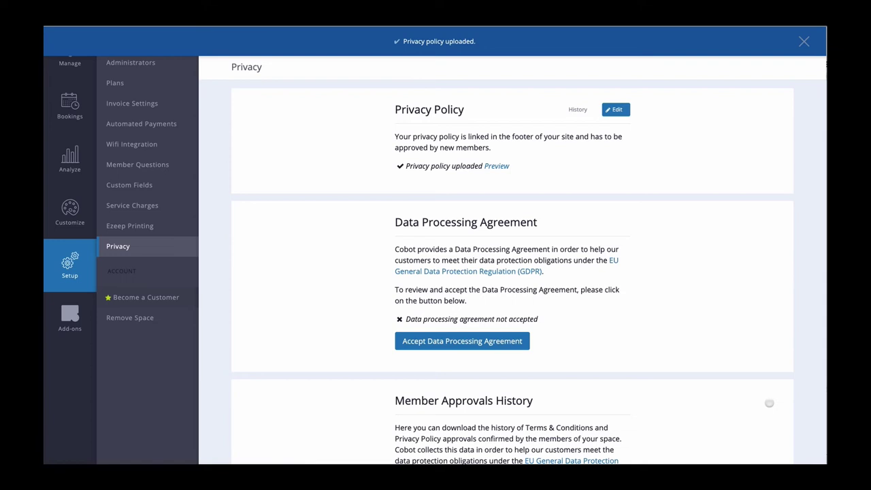
pyautogui.moveTo(513, 164); pyautogui.dragTo(408, 169)
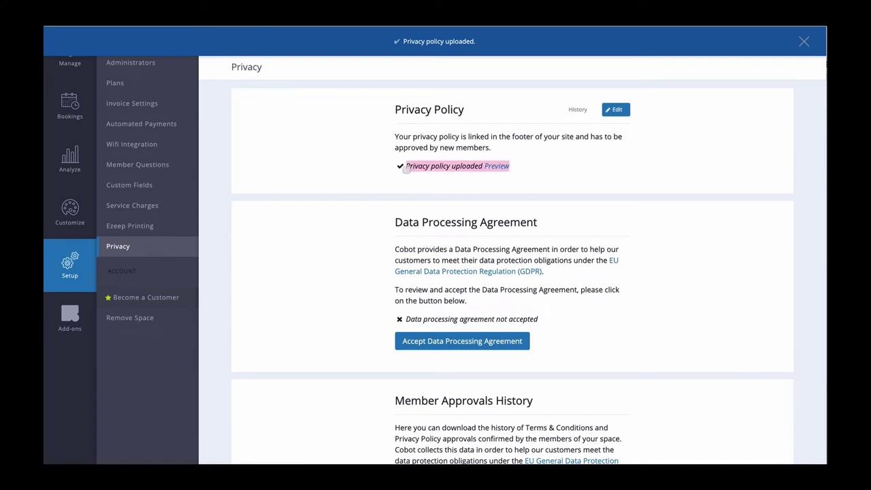
pyautogui.click(574, 110)
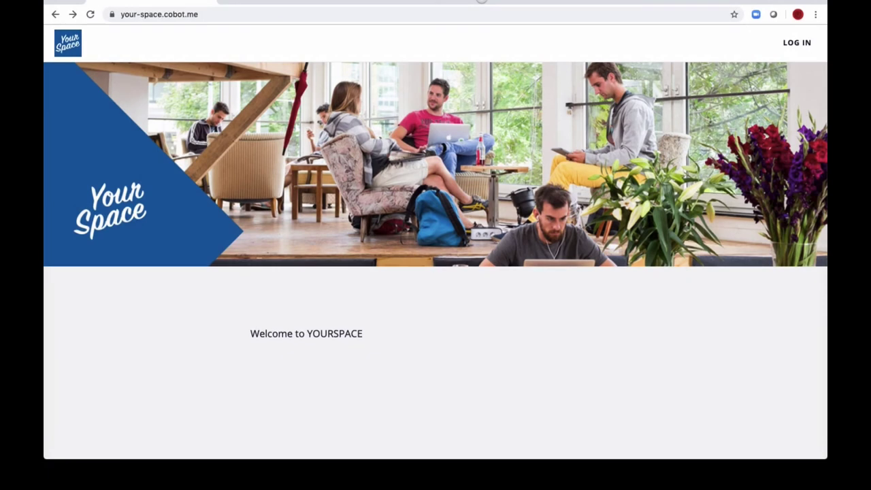
# View the published privacy policy from the site footer, then return to the homepage
pyautogui.scroll(-5, 491, 75)
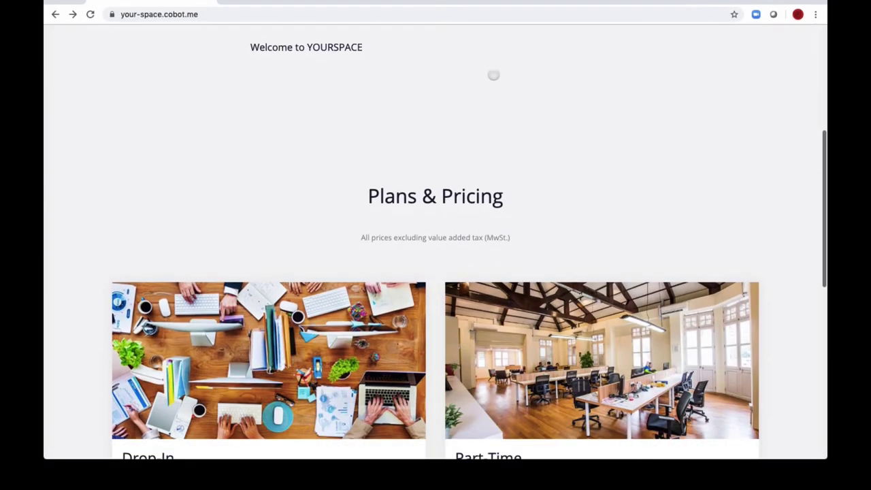
pyautogui.scroll(-7, 493, 75)
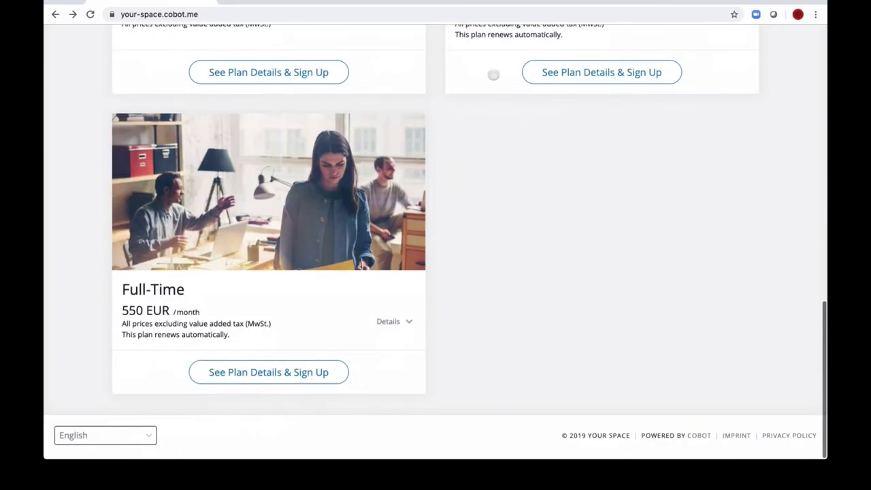
pyautogui.click(791, 437)
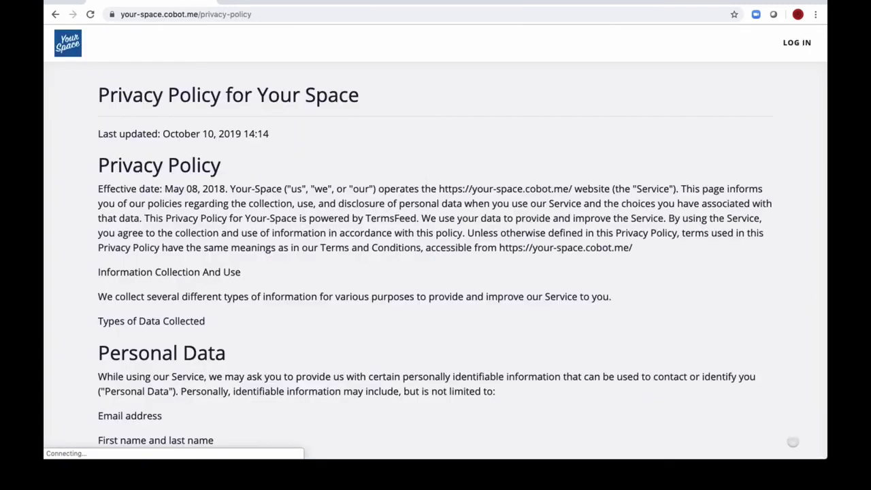
pyautogui.click(55, 13)
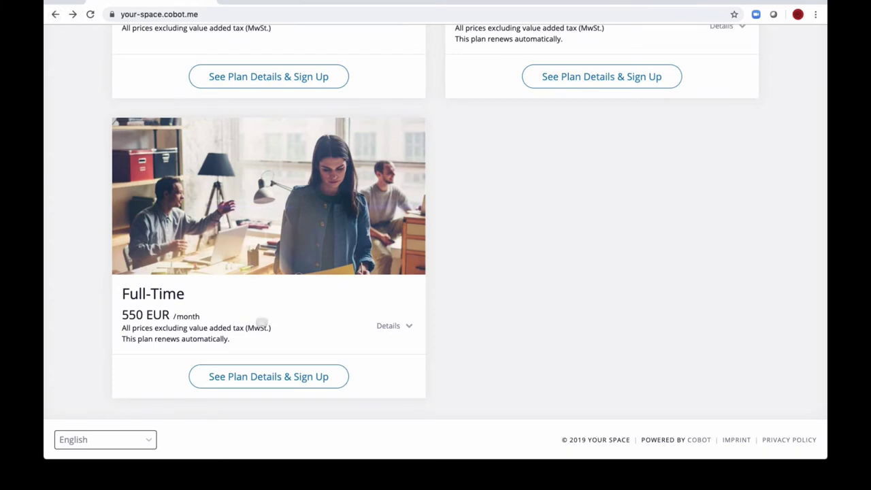
# Start the Full-Time plan signup and accept both the Terms and Conditions and Privacy Policy
pyautogui.click(257, 376)
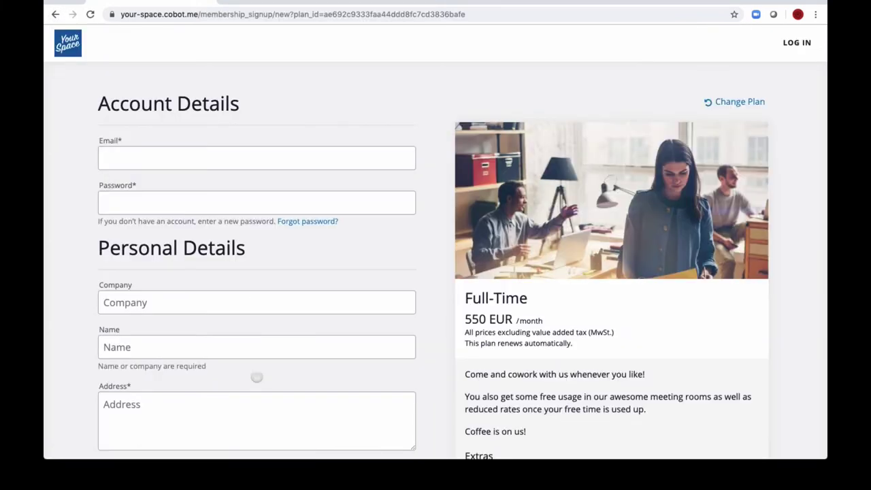
pyautogui.scroll(-10, 257, 376)
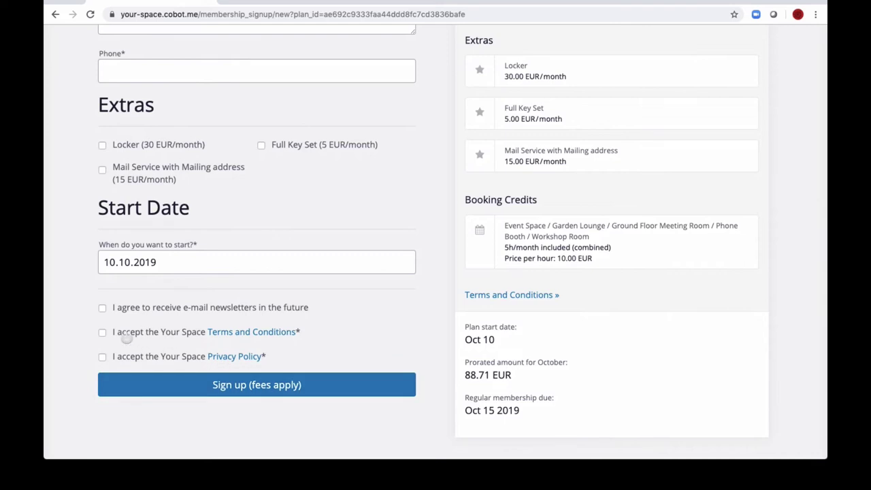
pyautogui.click(102, 332)
pyautogui.click(102, 358)
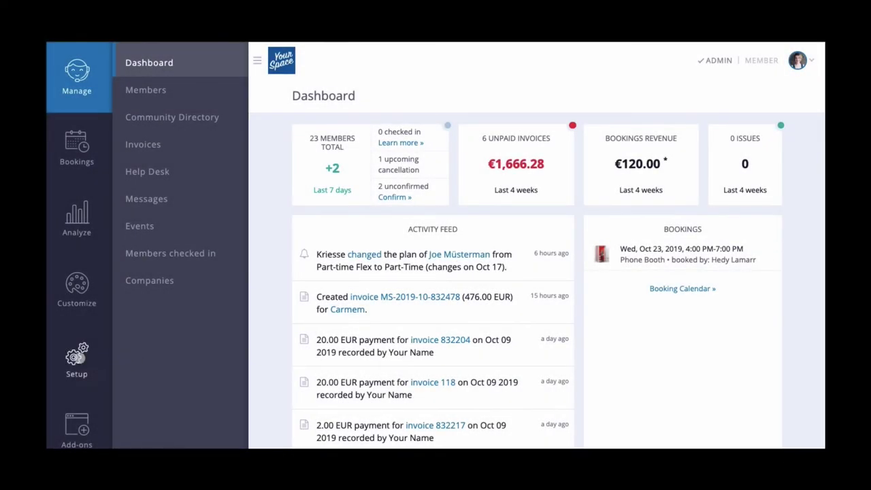
# From Setup > Privacy, open the Data Processing Agreement and read down to the signing form
pyautogui.click(79, 355)
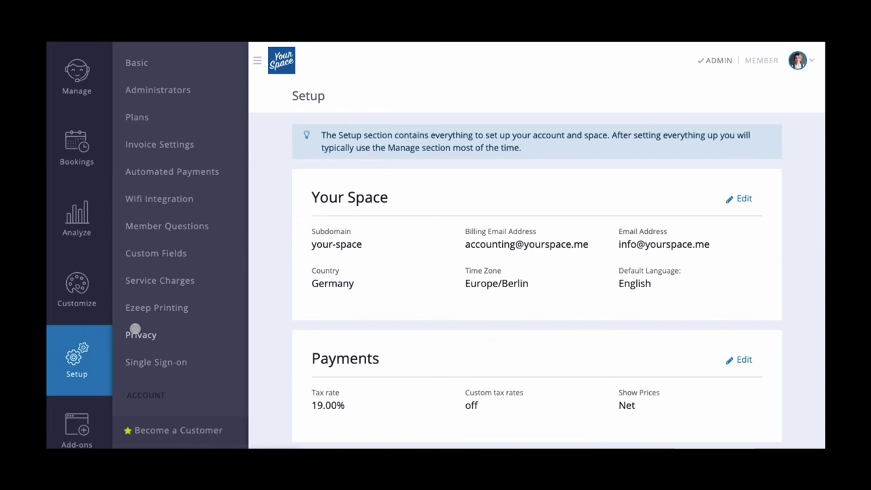
pyautogui.click(135, 329)
pyautogui.scroll(-5, 331, 275)
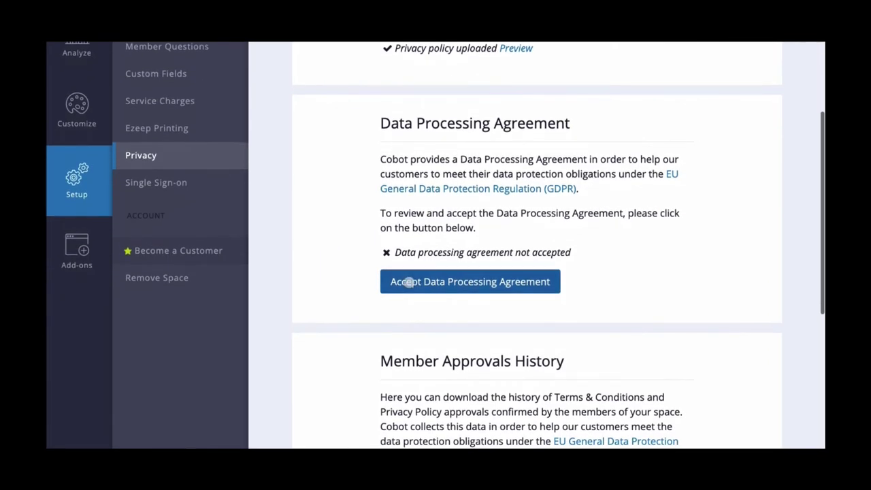
pyautogui.click(434, 277)
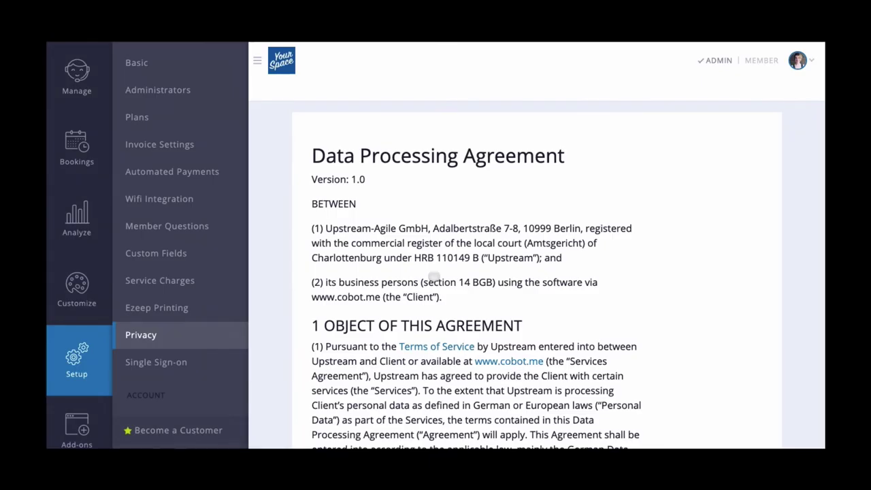
pyautogui.scroll(-5, 433, 277)
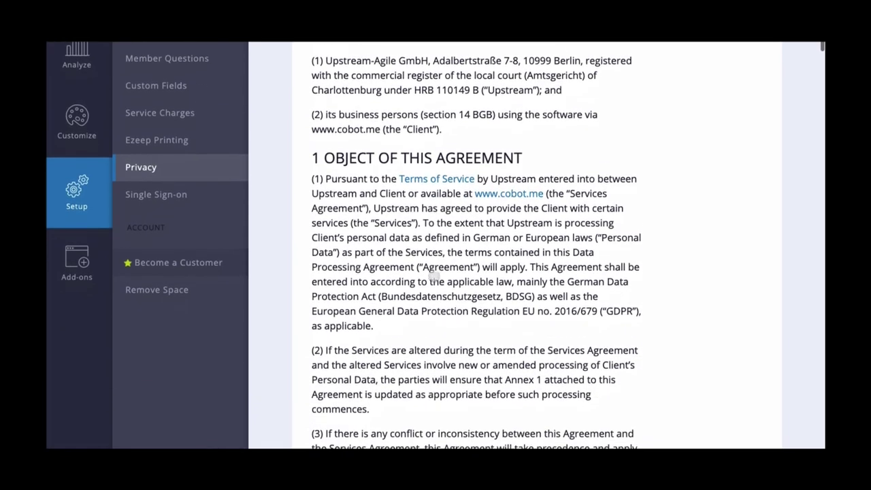
pyautogui.scroll(-3, 434, 277)
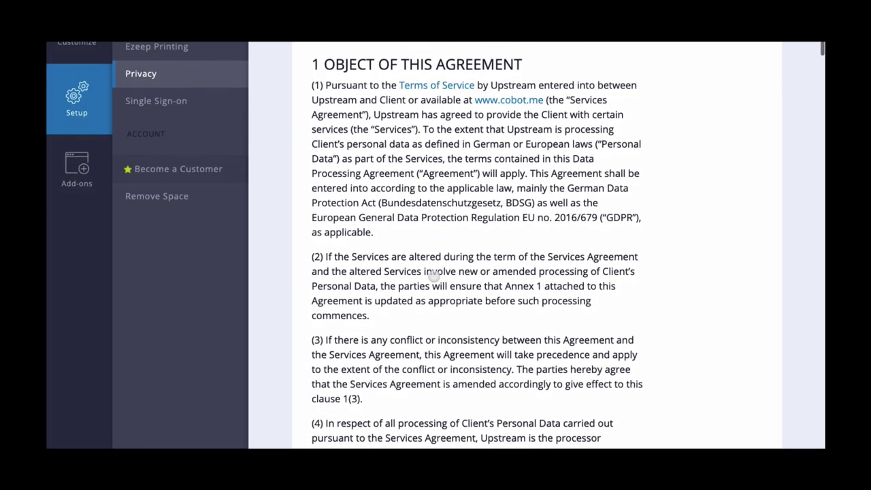
pyautogui.scroll(-9, 434, 275)
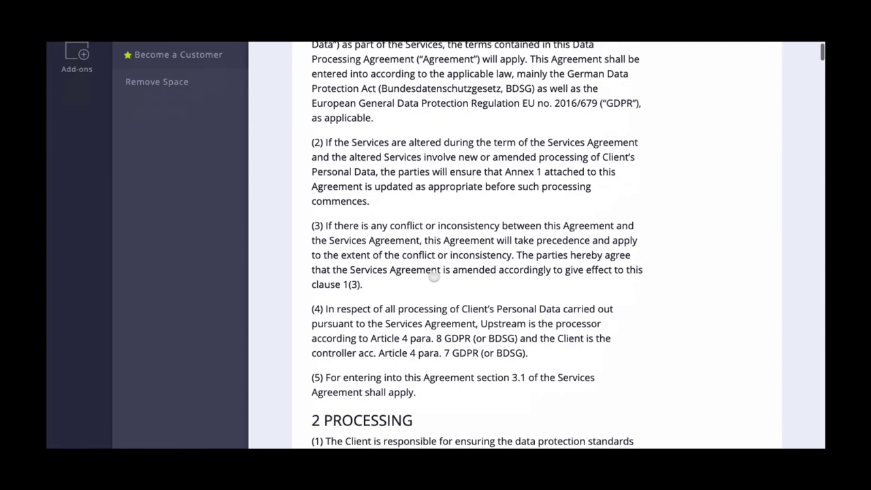
pyautogui.scroll(-2, 434, 277)
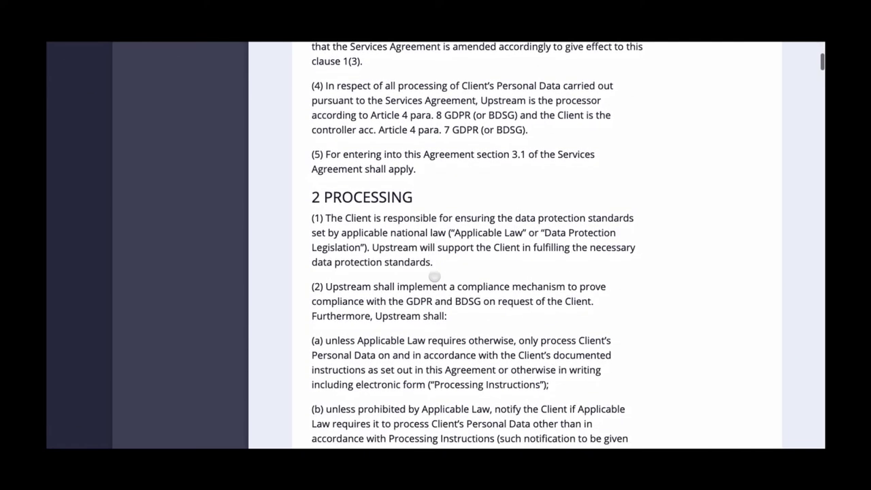
pyautogui.scroll(-3, 435, 316)
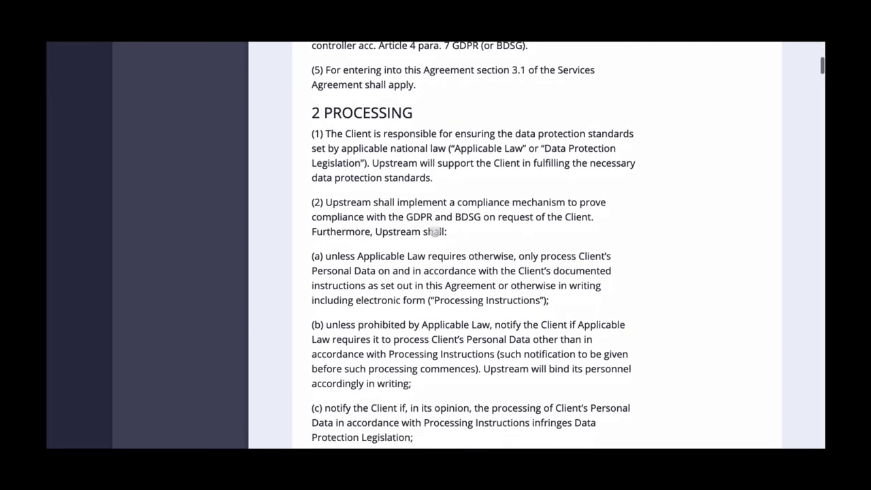
pyautogui.scroll(-15, 435, 231)
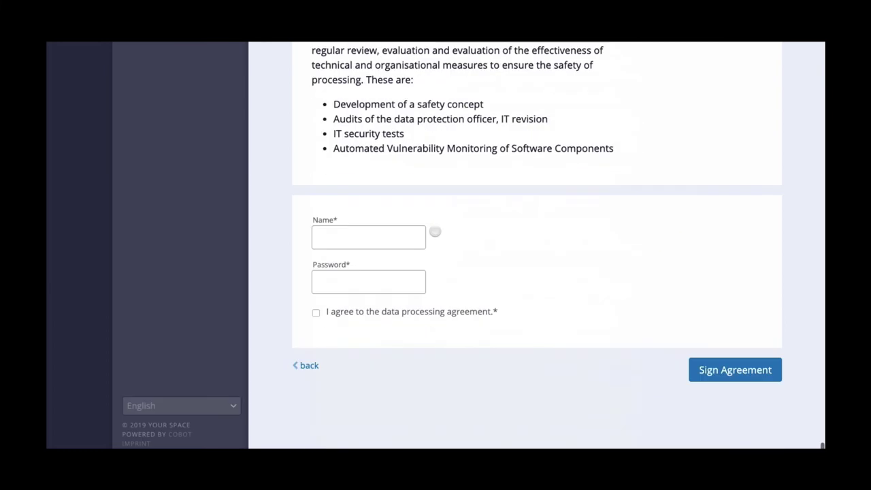
# Enter the signer's name and account password, agree to the terms, and sign the agreement
pyautogui.click(405, 232)
pyautogui.write('amanda')
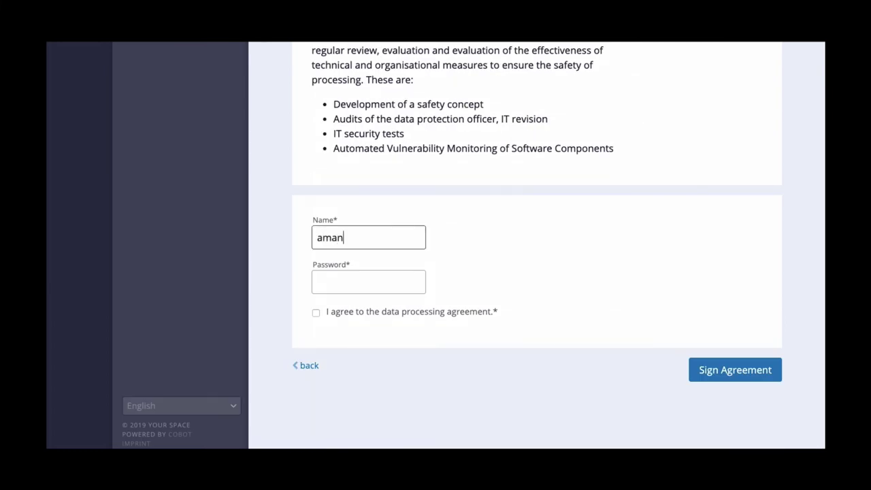
pyautogui.click(377, 283)
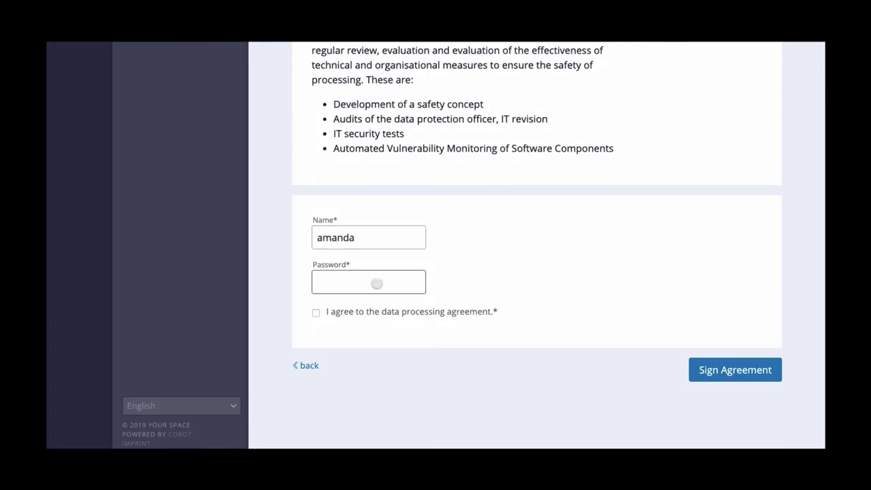
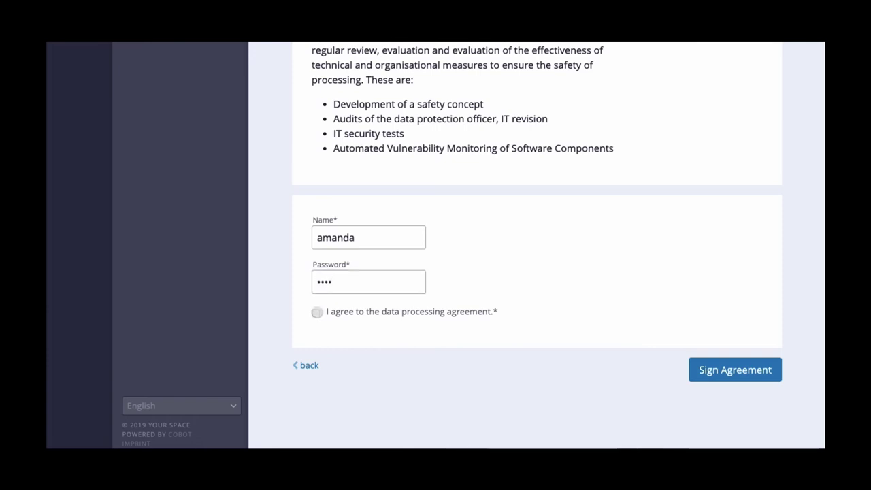
pyautogui.click(317, 312)
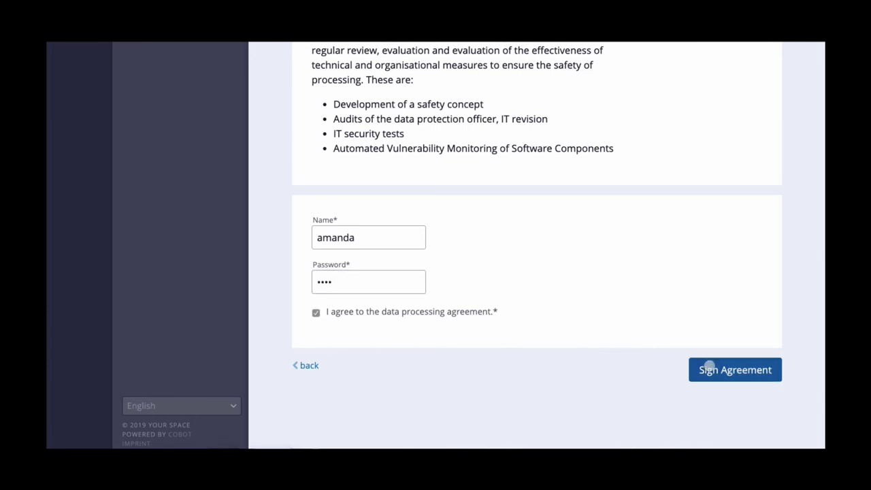
pyautogui.click(709, 369)
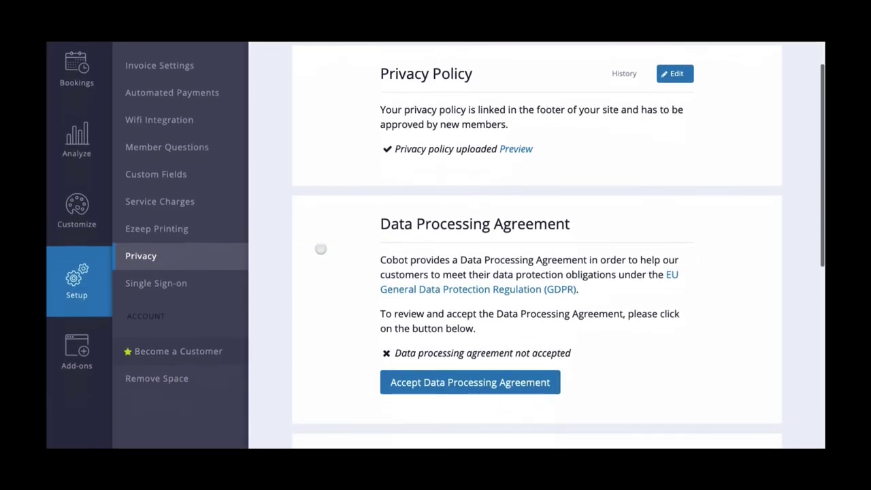
# Scroll the Privacy page to highlight the Member Approvals History heading, then the Imprint heading
pyautogui.scroll(-2, 321, 249)
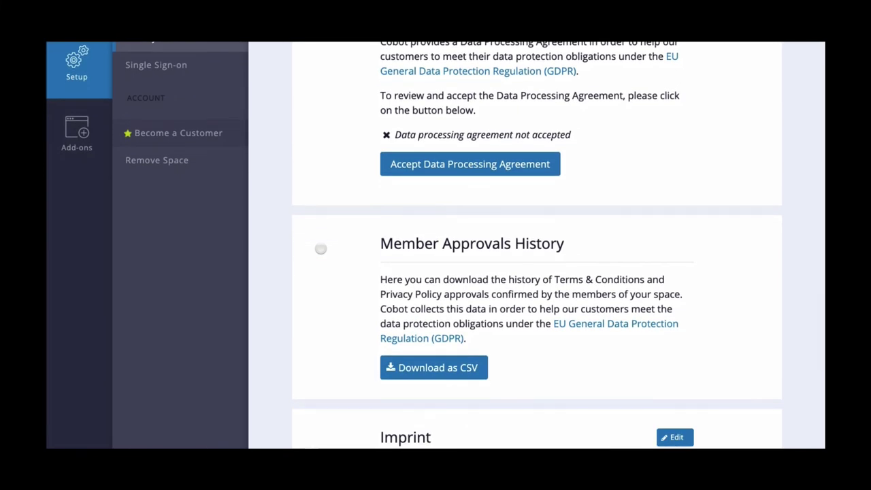
pyautogui.scroll(-2, 321, 249)
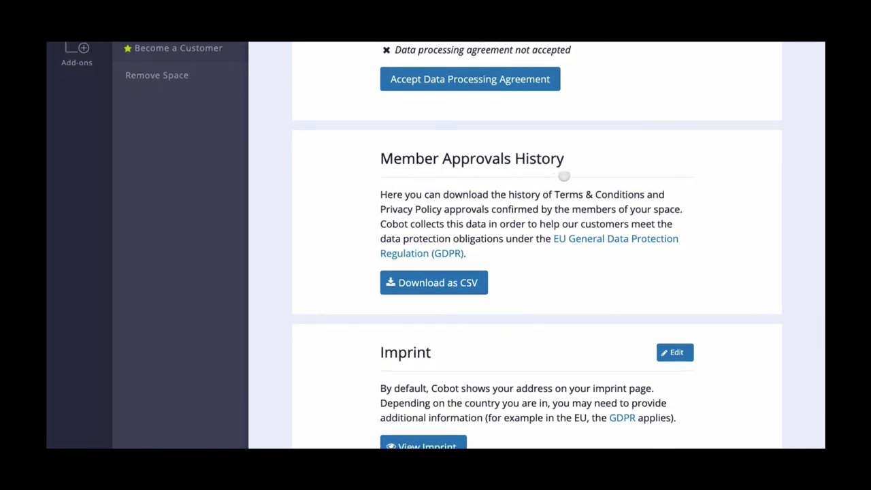
pyautogui.moveTo(583, 159); pyautogui.dragTo(380, 158)
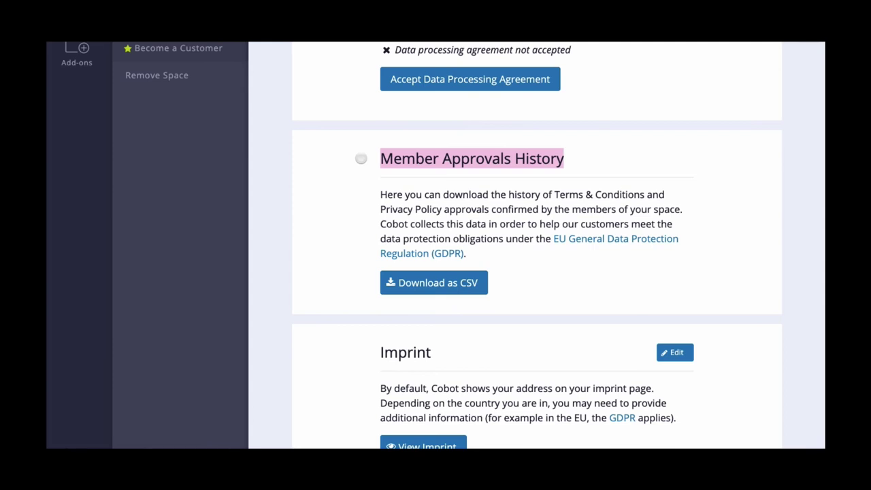
pyautogui.scroll(-3, 360, 158)
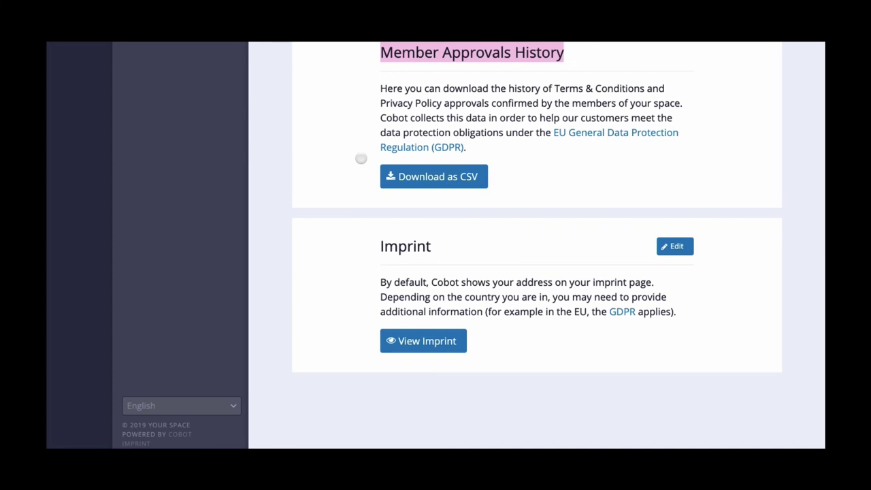
pyautogui.moveTo(439, 245); pyautogui.dragTo(376, 244)
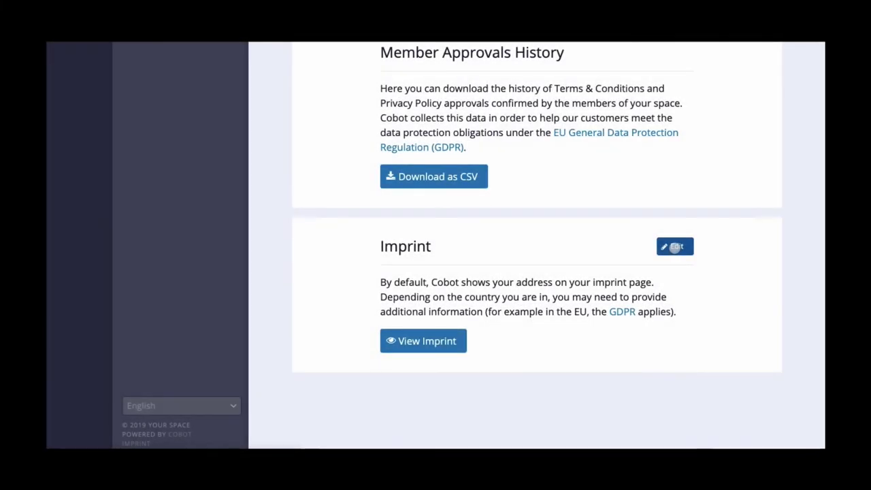
# Open the Edit Imprint form with the space's name and address
pyautogui.click(672, 248)
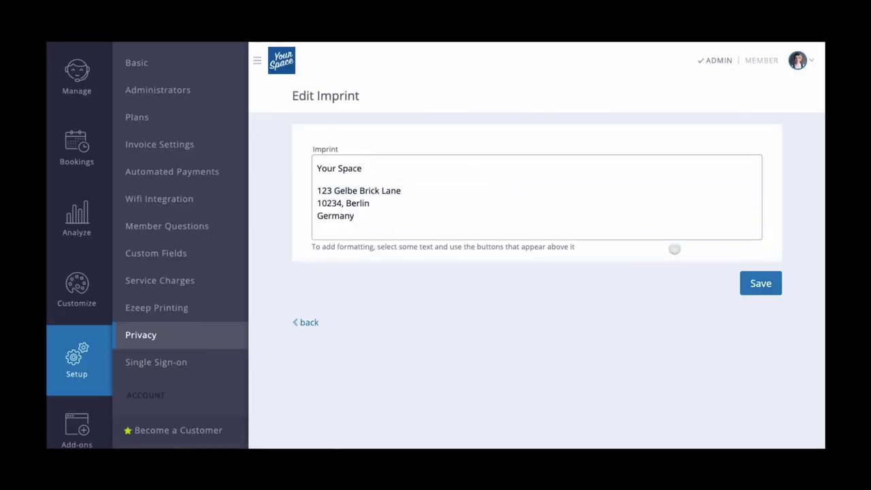